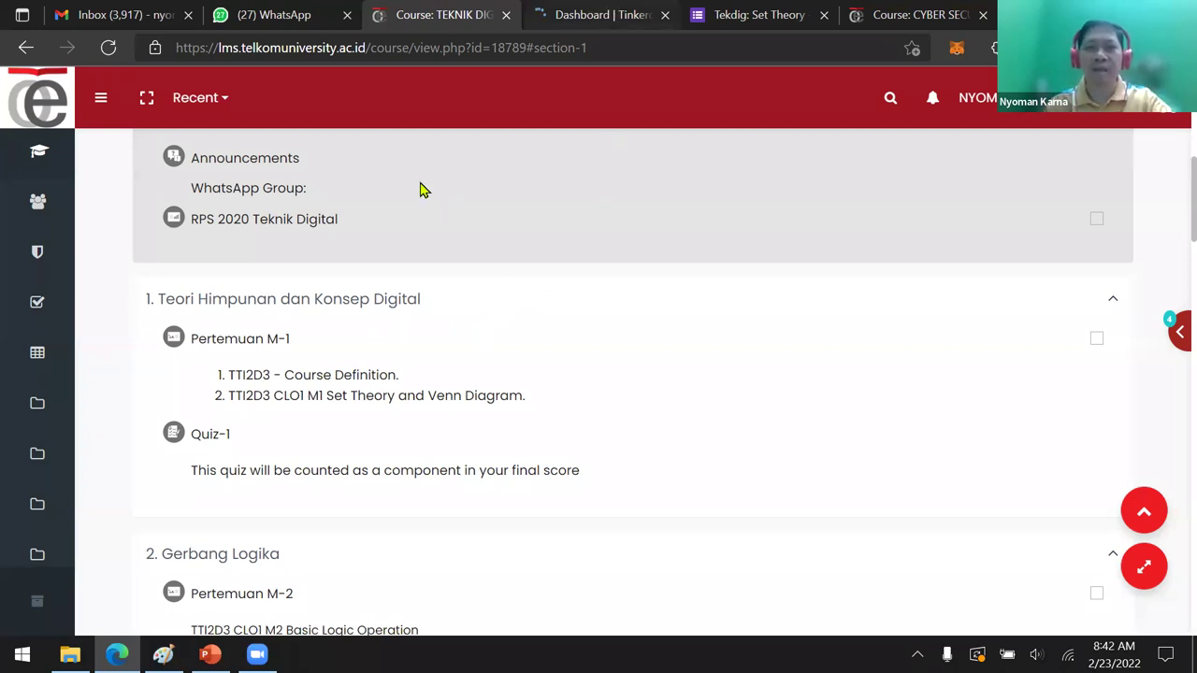
Switch to the Tinkercad tab, where the new class form waits
key("ctrl+Tab")
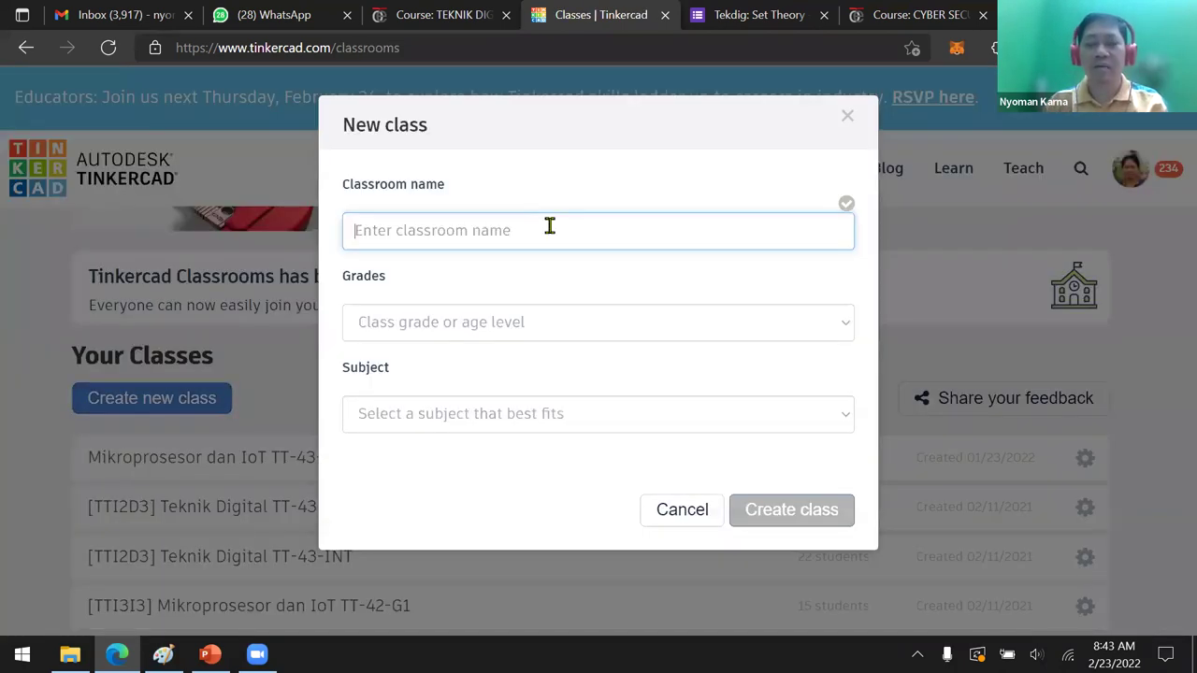
Create class 'Teknik Digital TT-44-INT' with grade College and subject Engineering
type("Te")
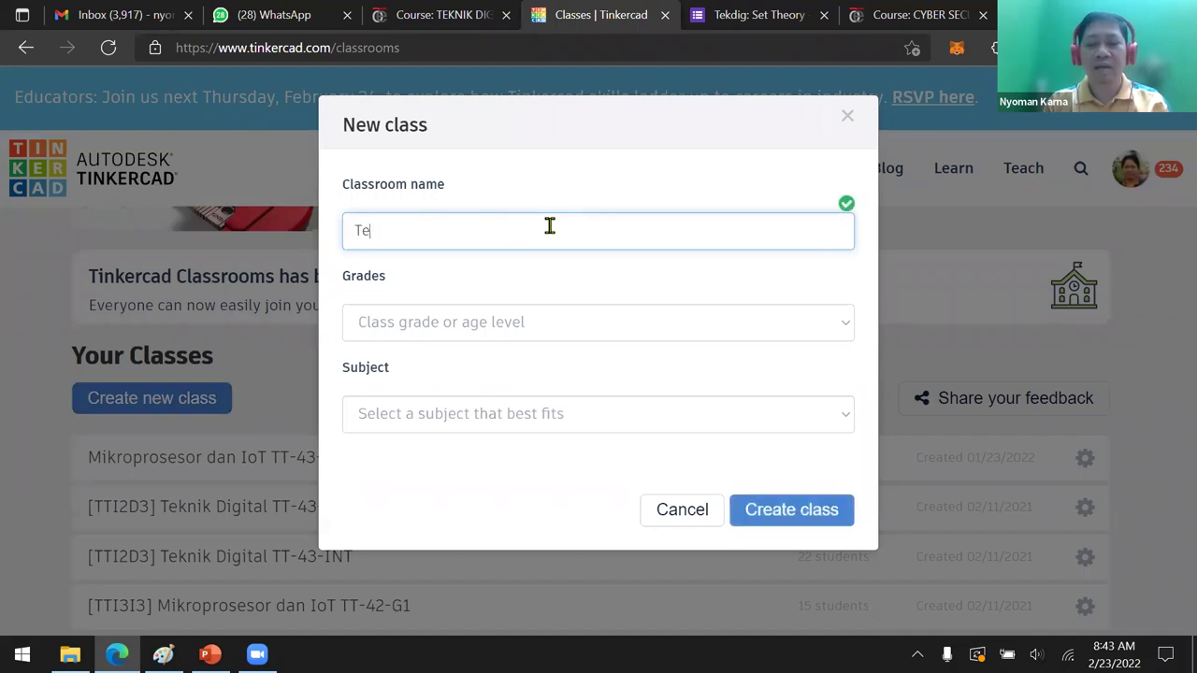
type("knik Dig")
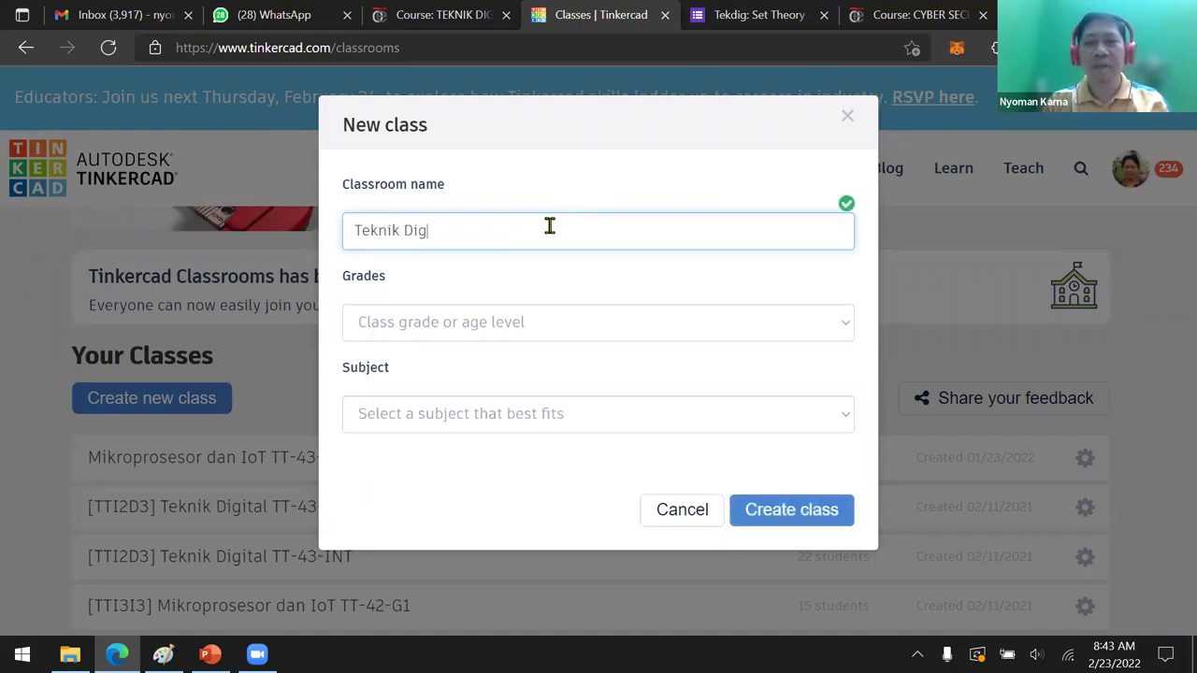
type("ital TT")
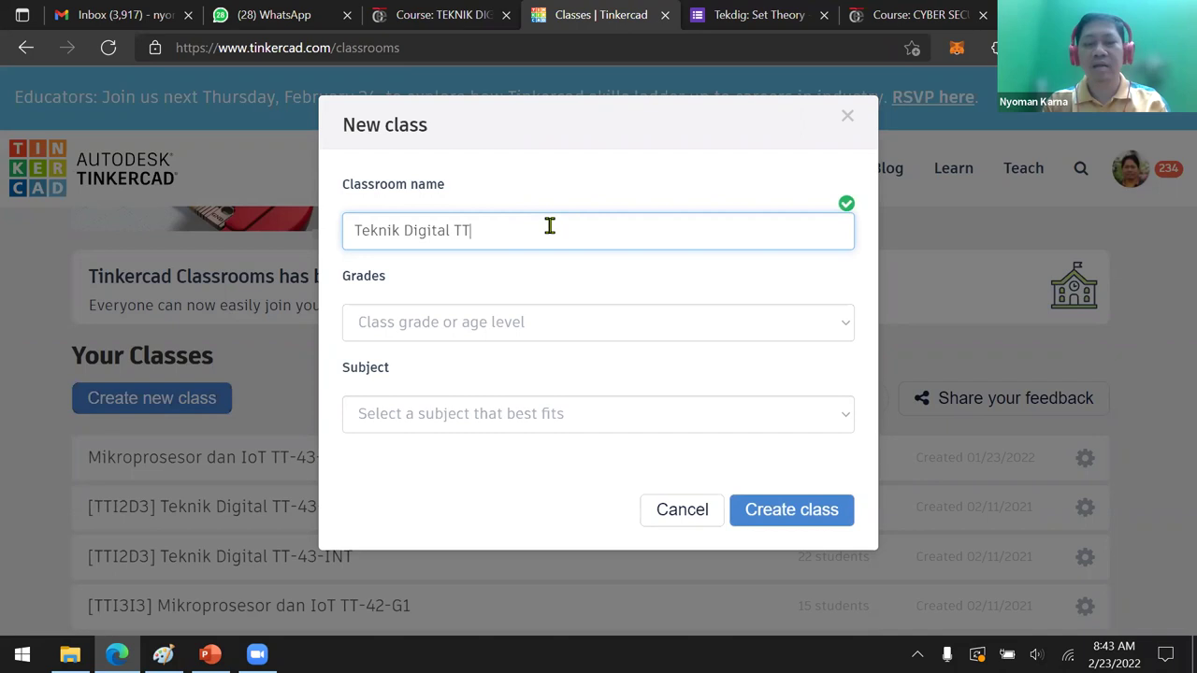
type("-44")
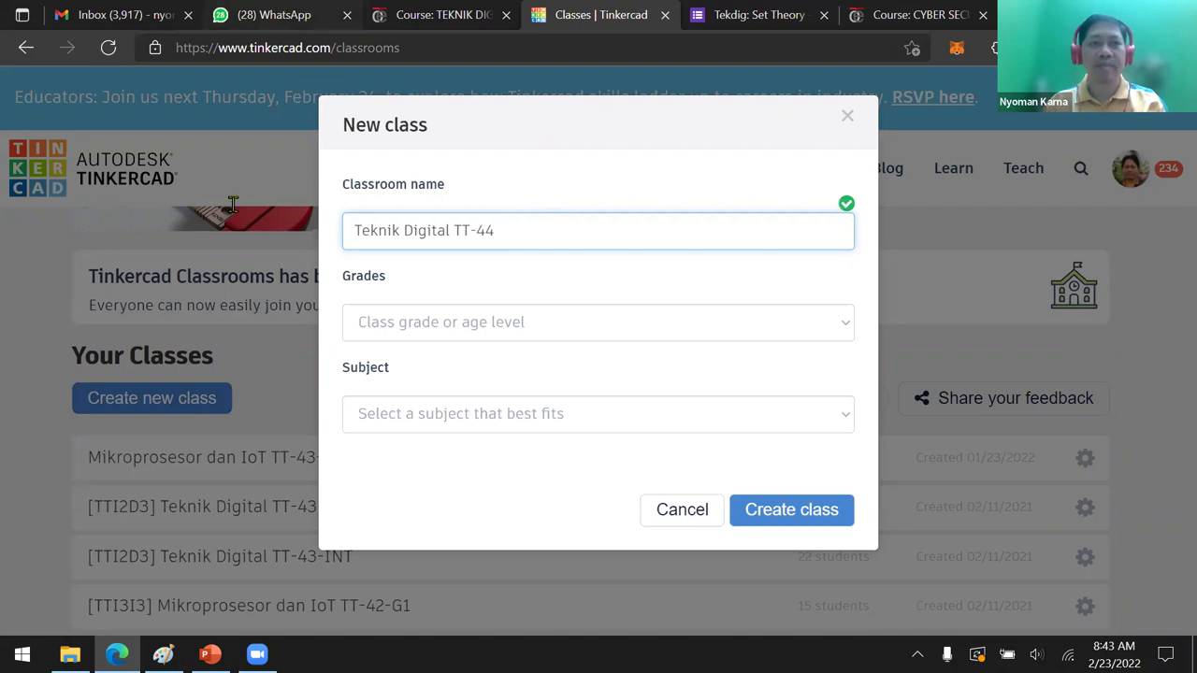
key("ctrl+2")
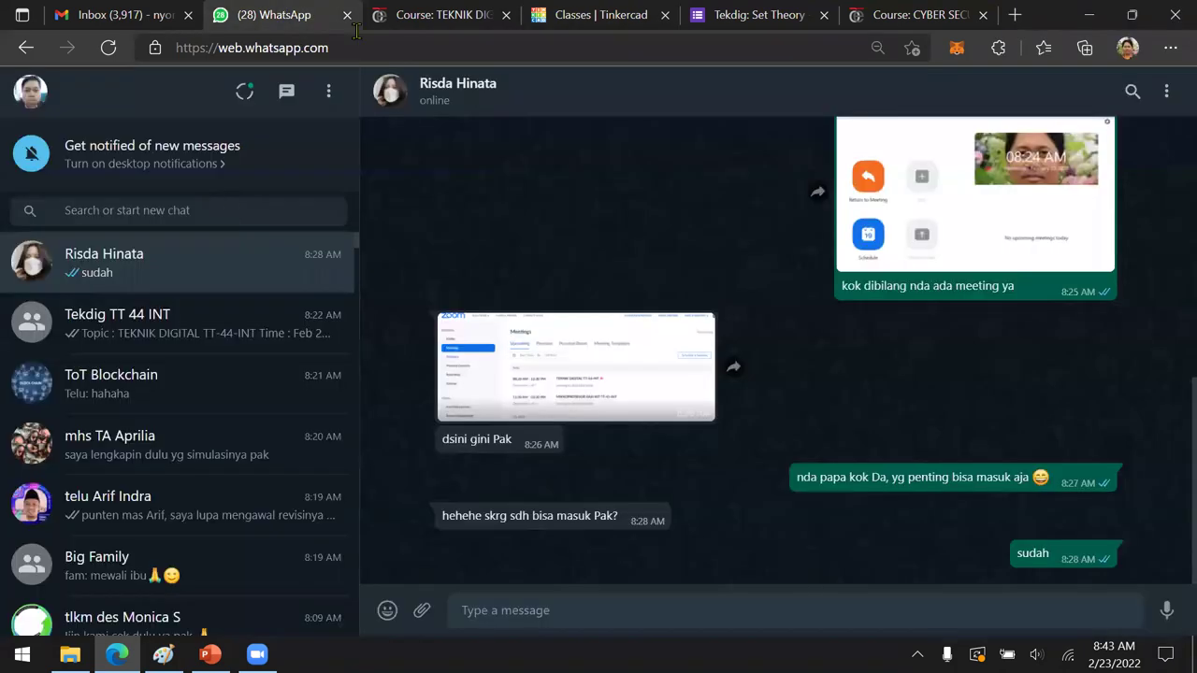
key("ctrl+4")
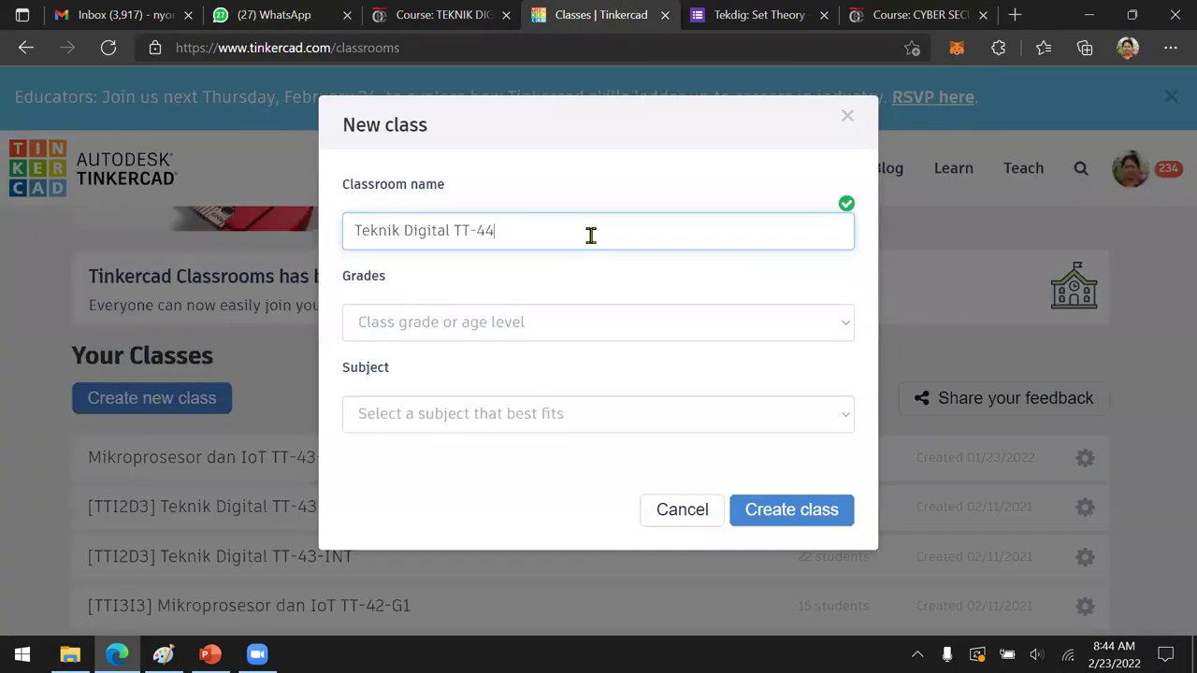
type("INT")
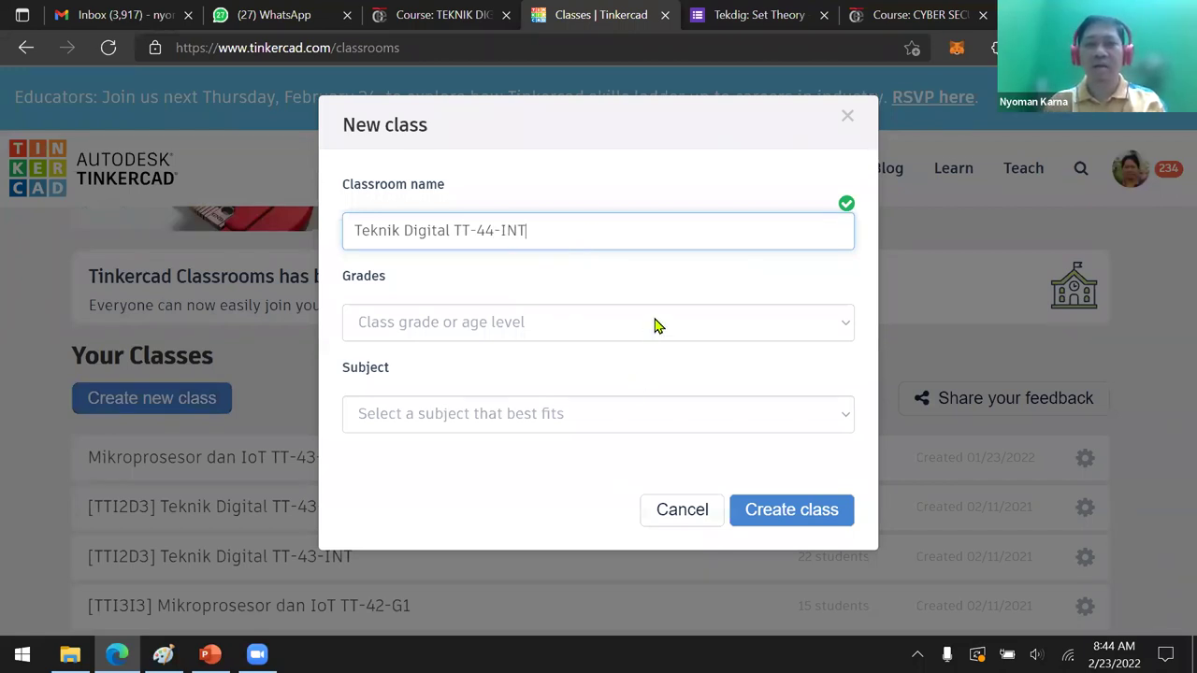
left_click(599, 322)
left_click(611, 269)
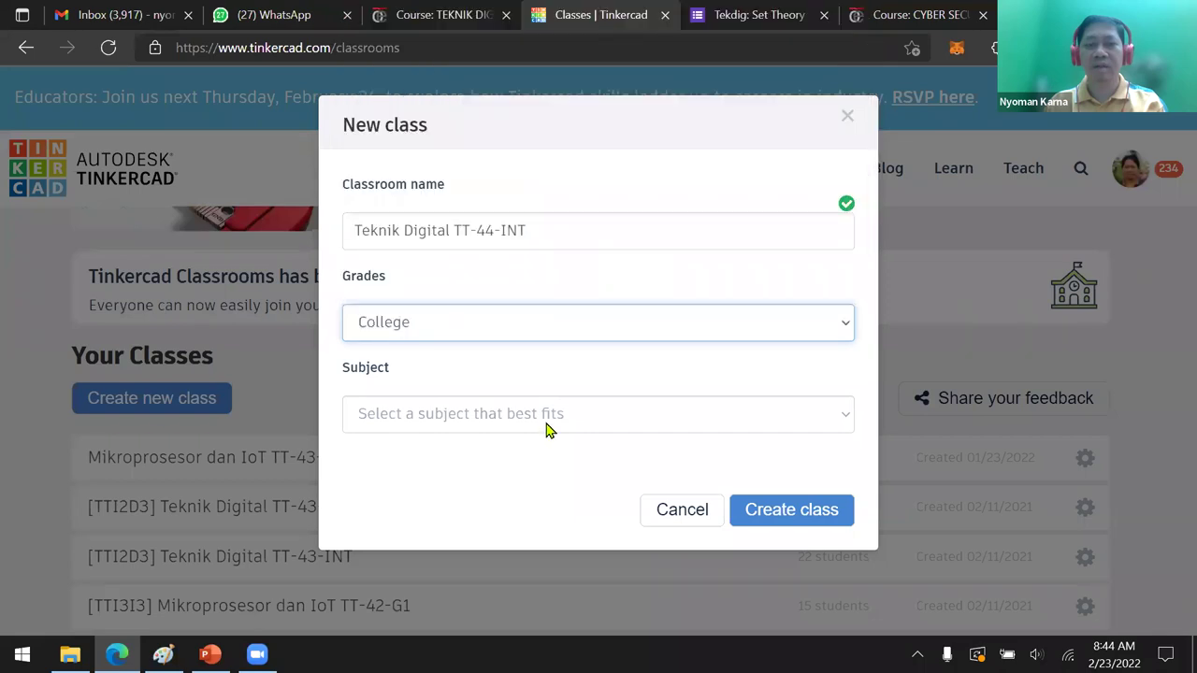
left_click(585, 420)
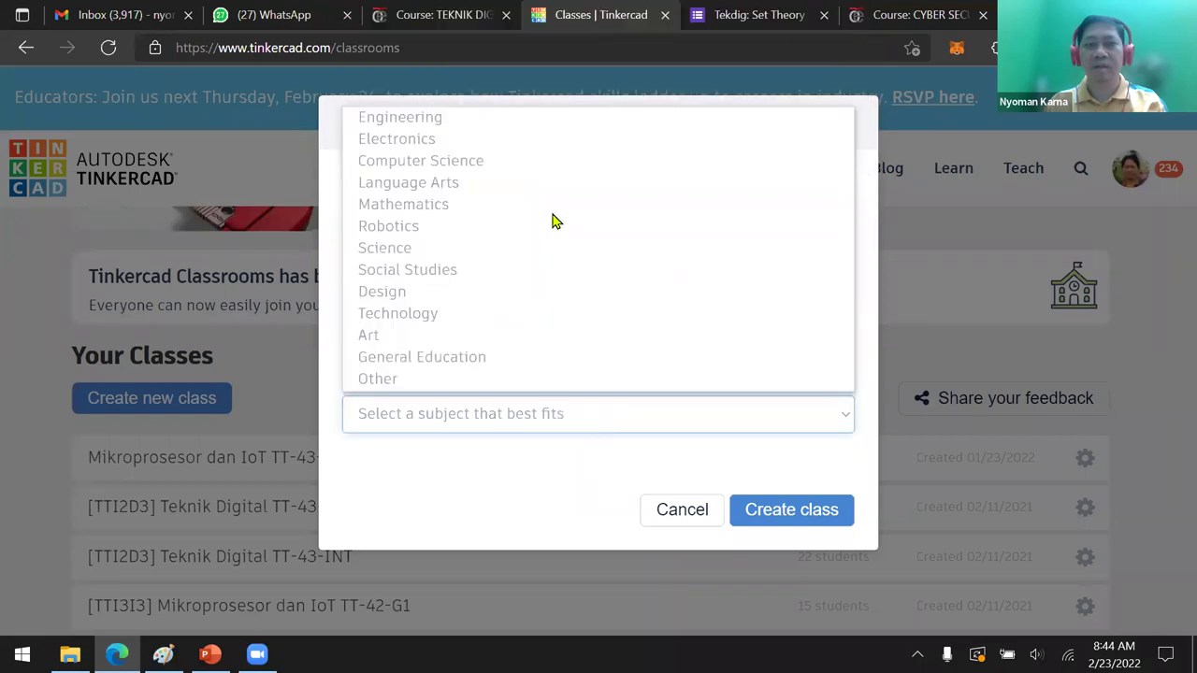
left_click(561, 118)
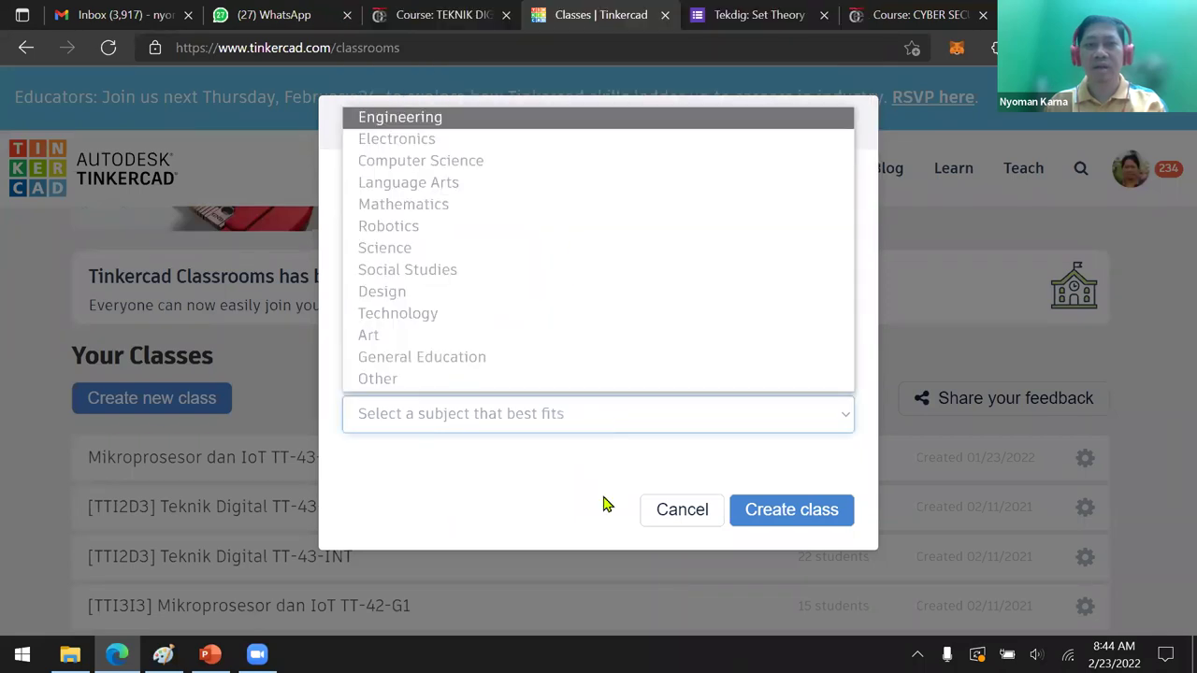
left_click(774, 515)
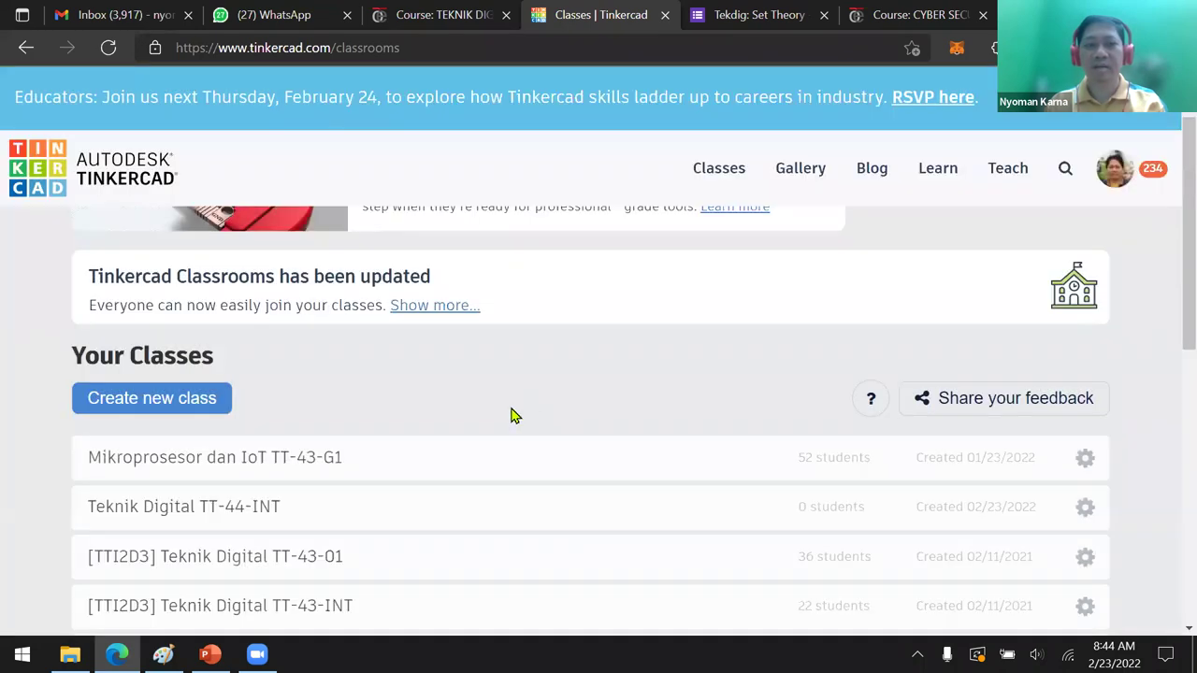
Open the Teknik Digital TT-44-INT class and copy its join link from Class Code
scroll(234, 427, "down", 1)
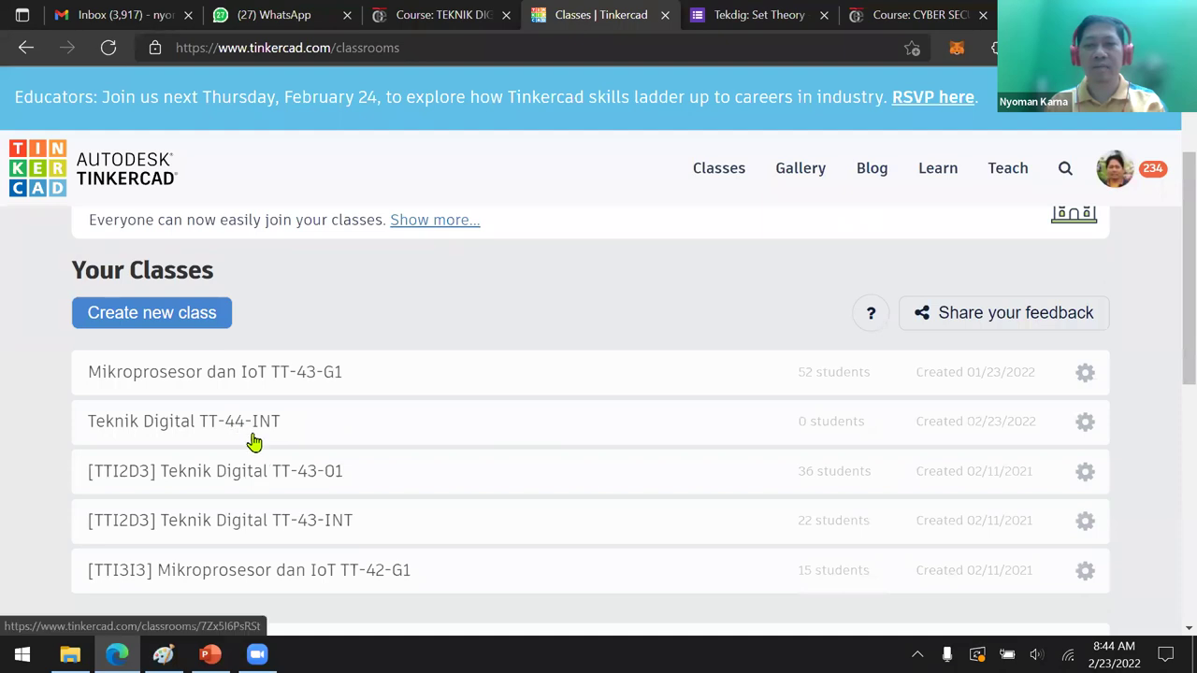
left_click(192, 428)
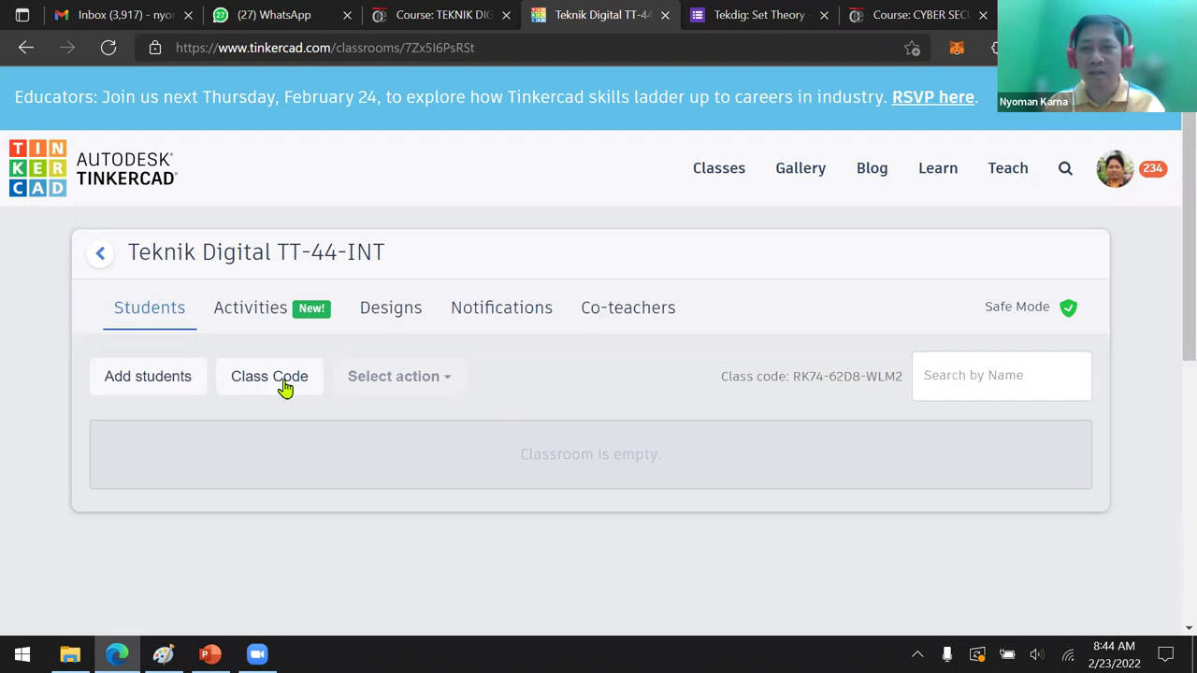
scroll(396, 390, "down", 3)
scroll(387, 392, "up", 2)
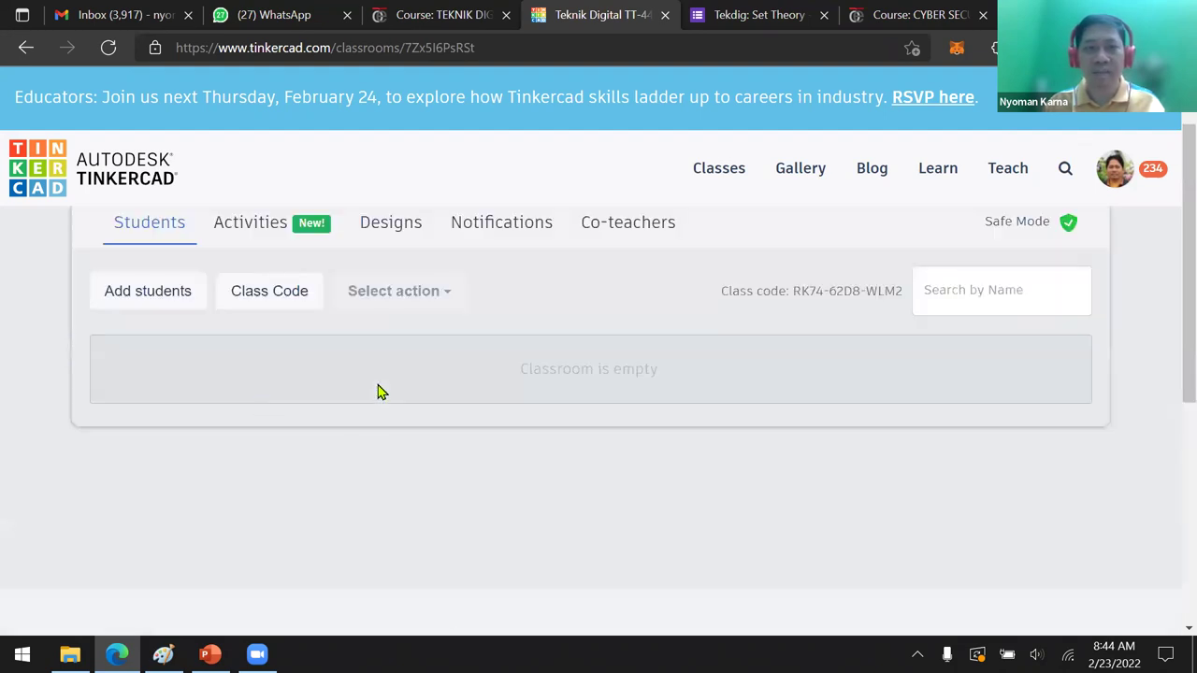
scroll(268, 385, "up", 1)
left_click(267, 382)
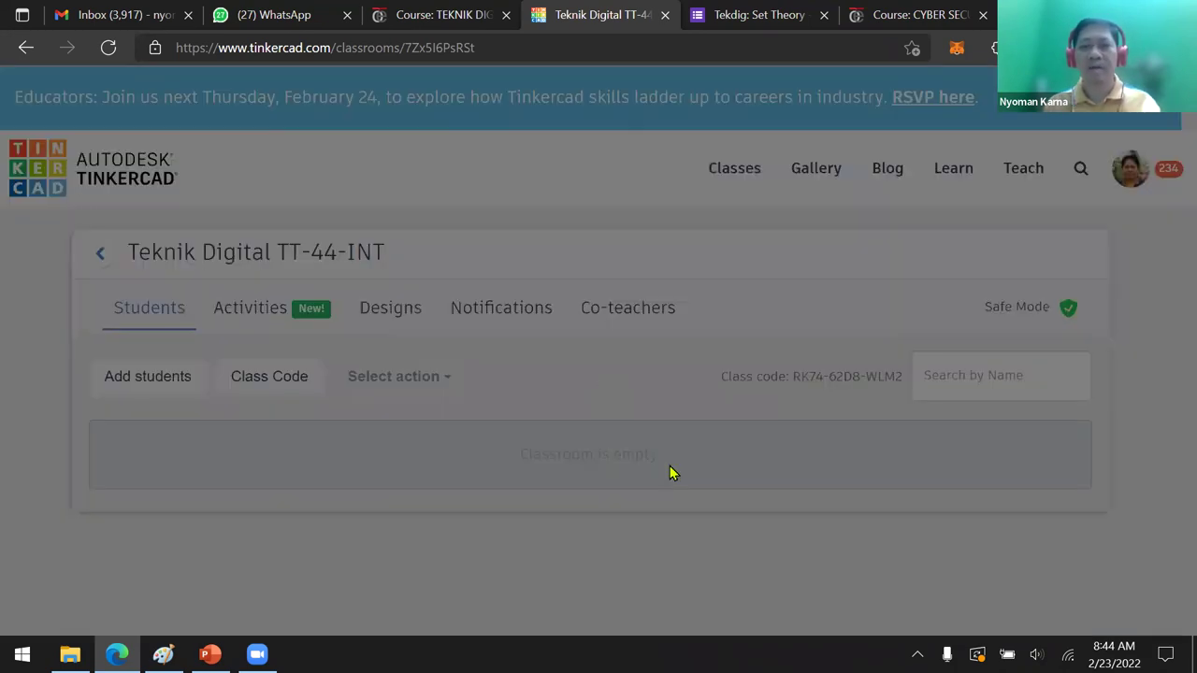
left_click(660, 481)
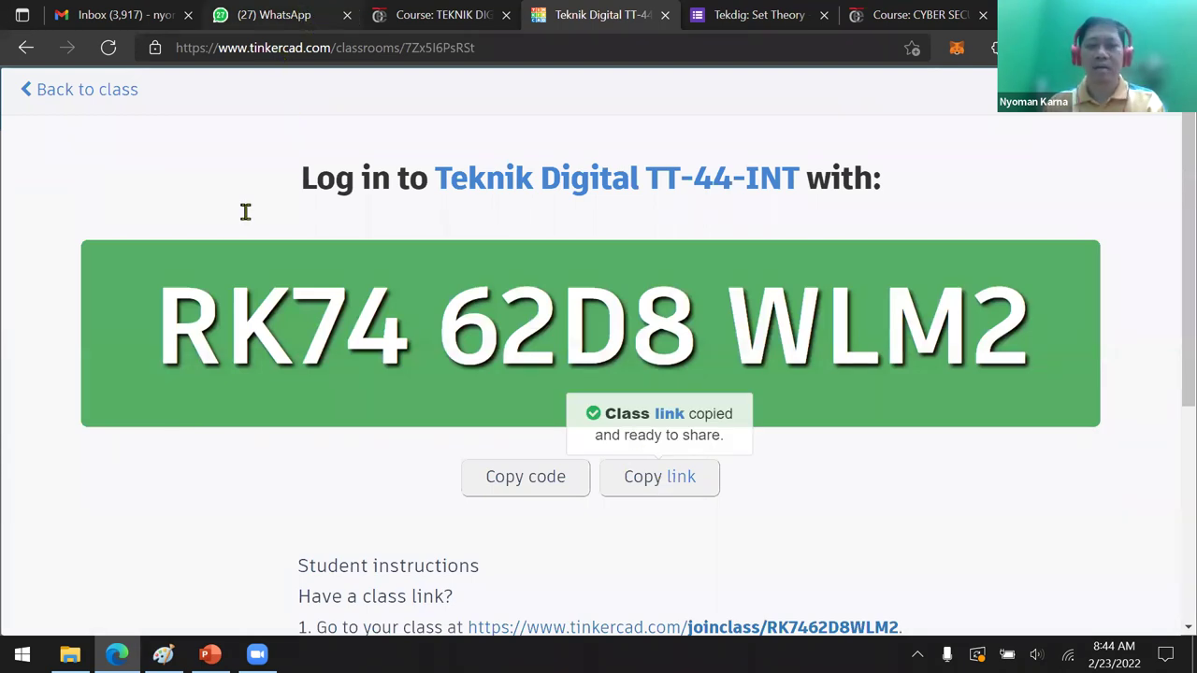
In WhatsApp, search chats for 'tt' and open the Tekdig TT 44 INT group
key("ctrl+2")
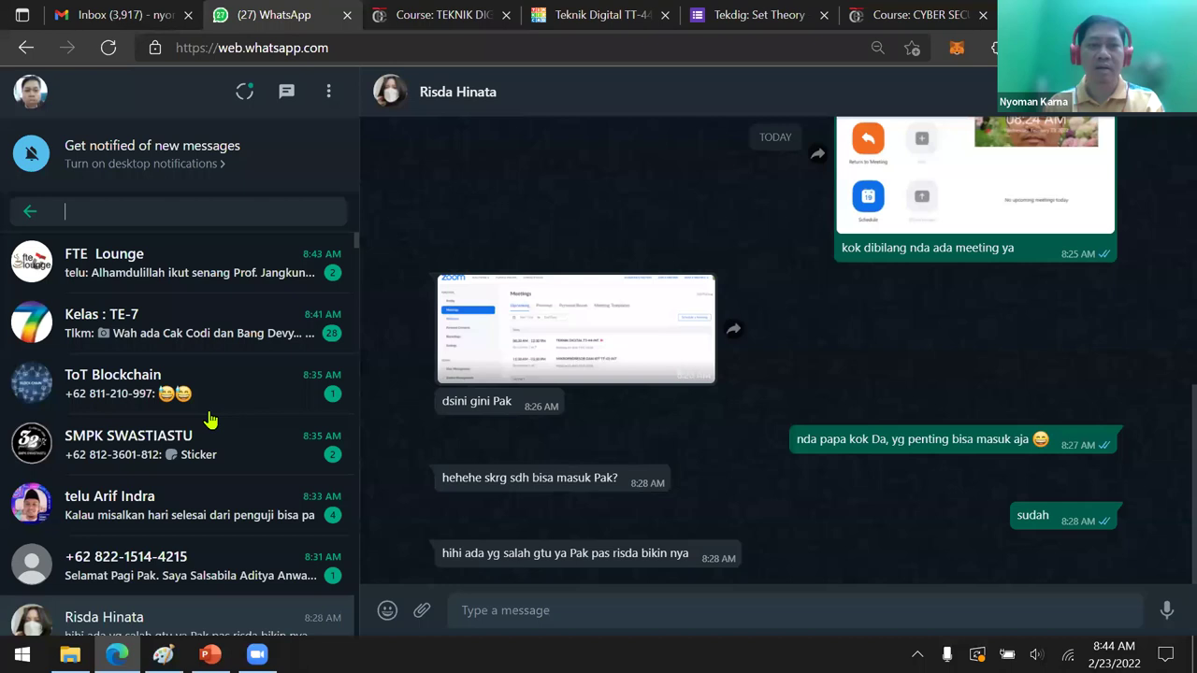
type("teknik")
left_click(142, 393)
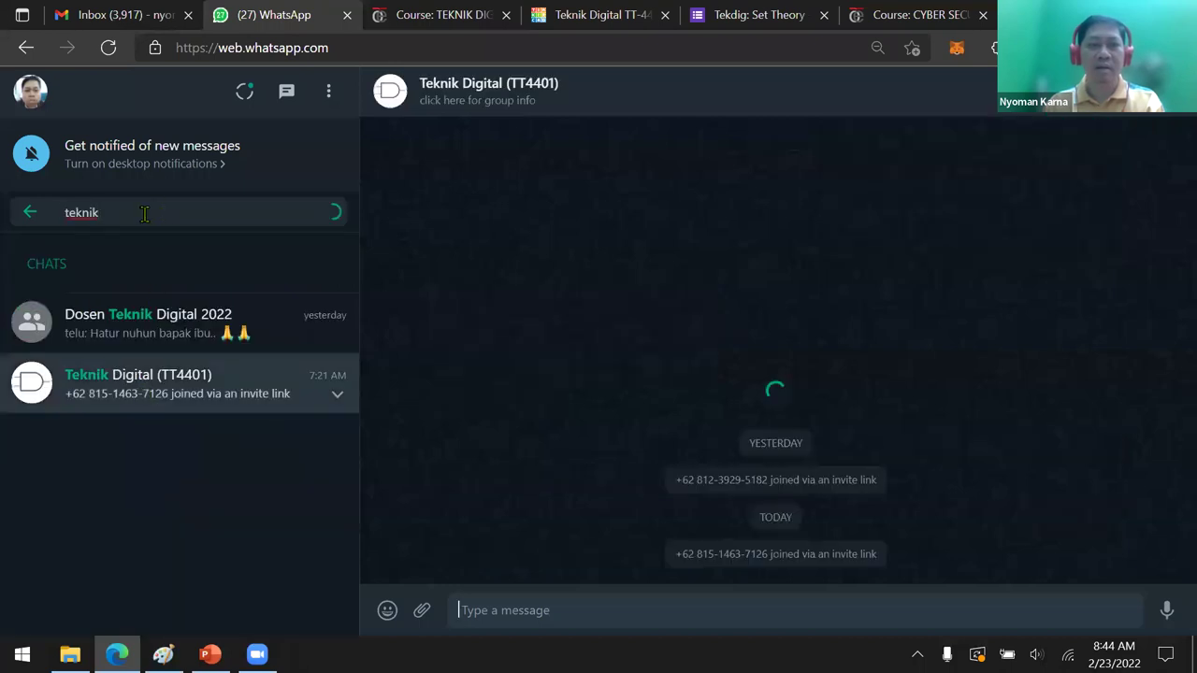
double_click(62, 214)
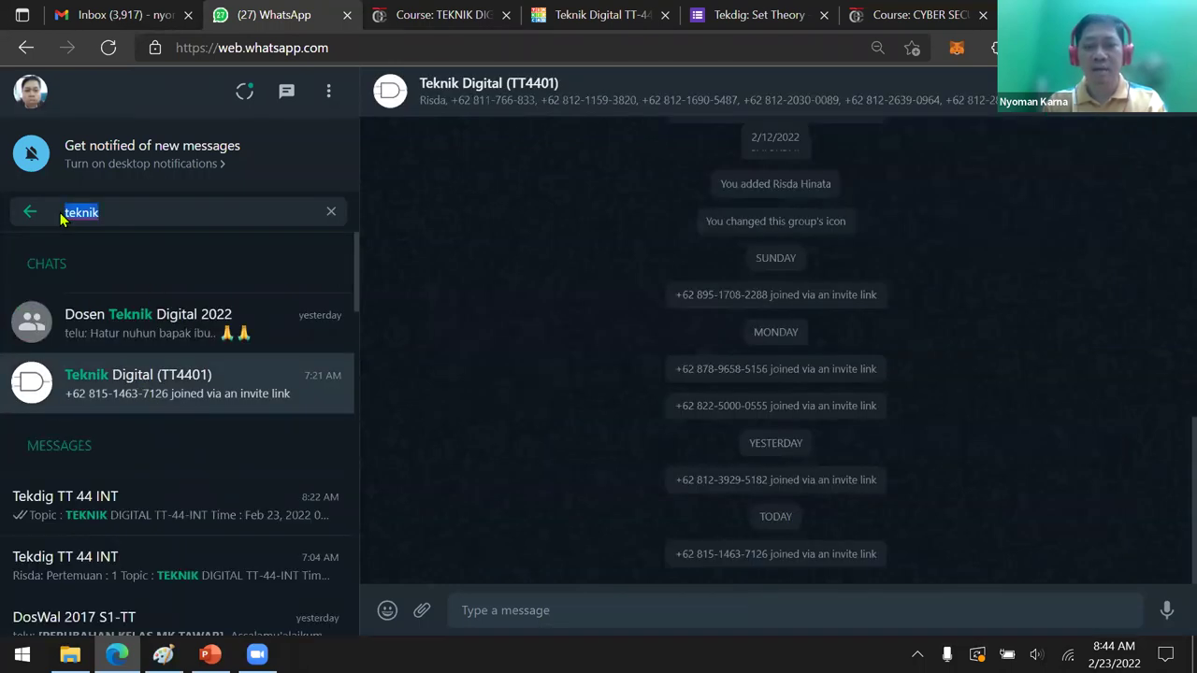
type("tt 44")
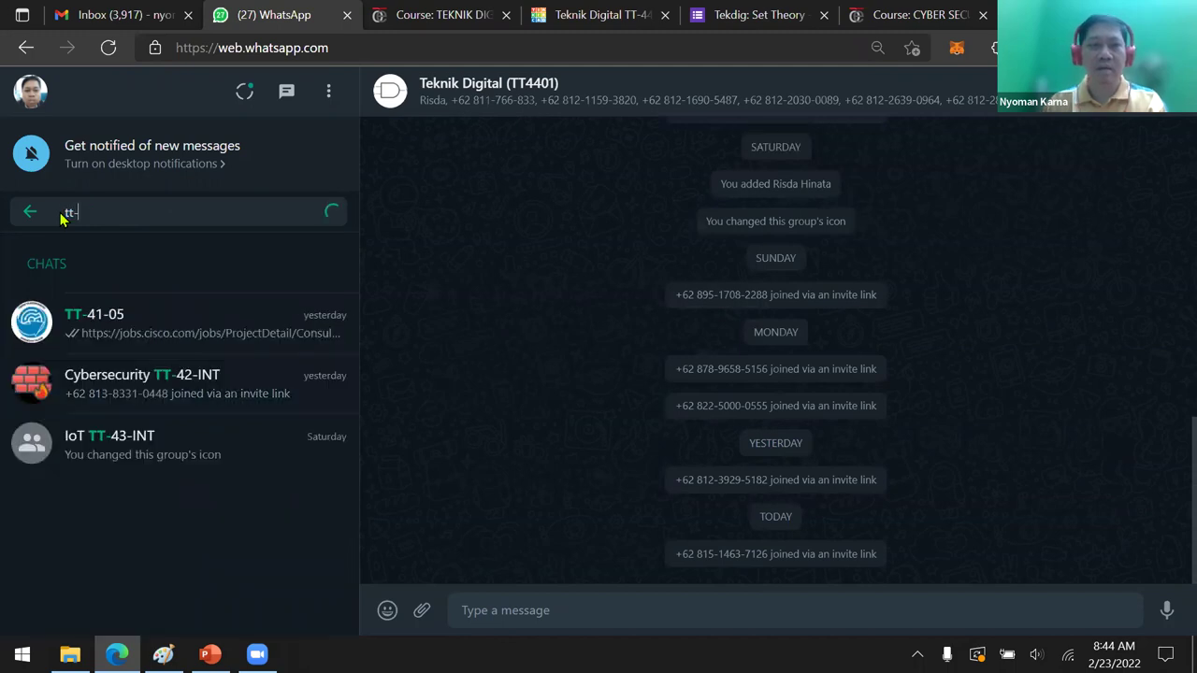
key("BackSpace")
key("BackSpace")
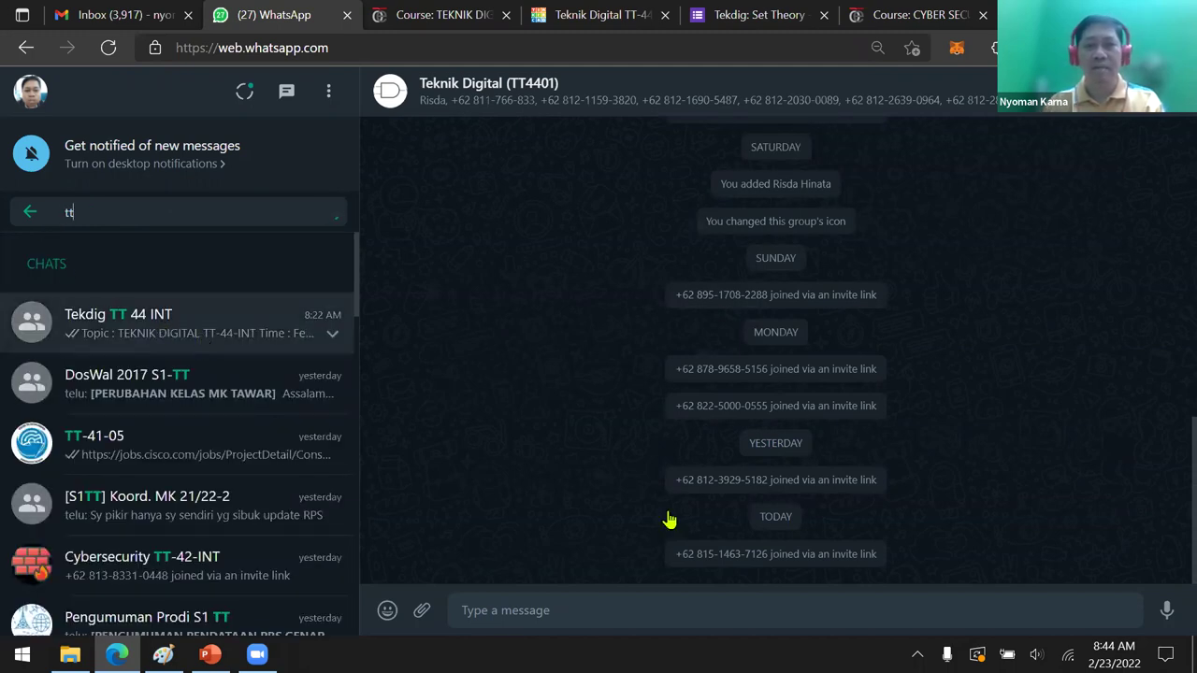
key("Return")
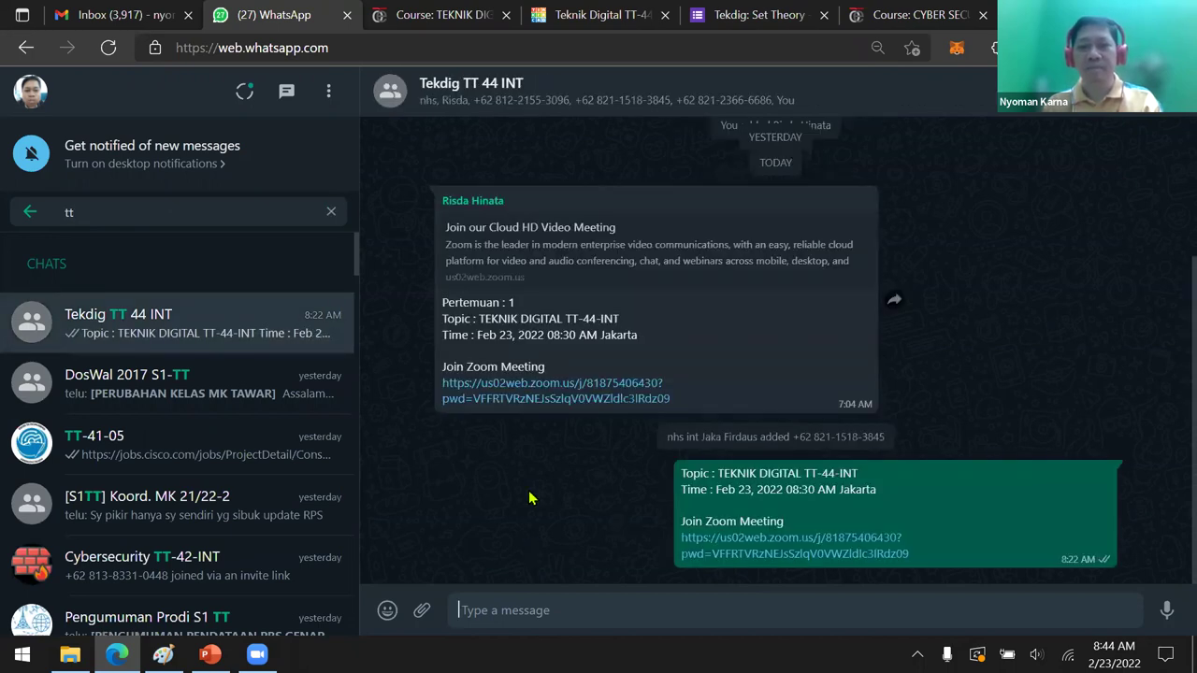
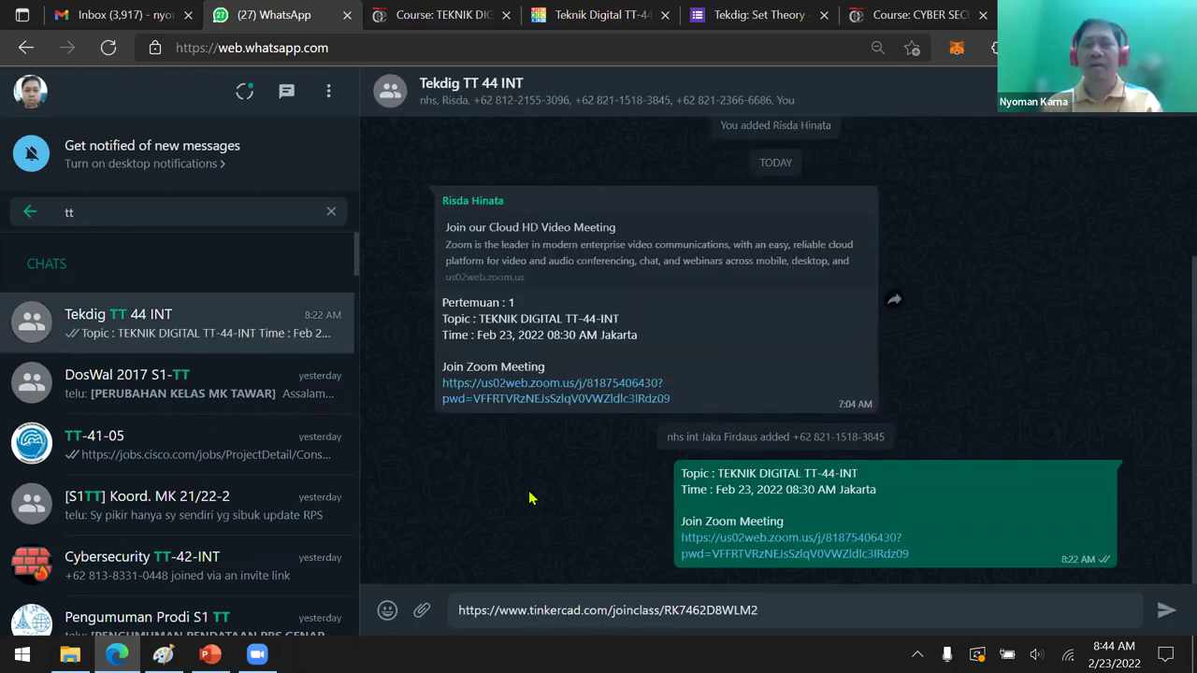
Paste and send the Tinkercad join-class link to the group
key("Return")
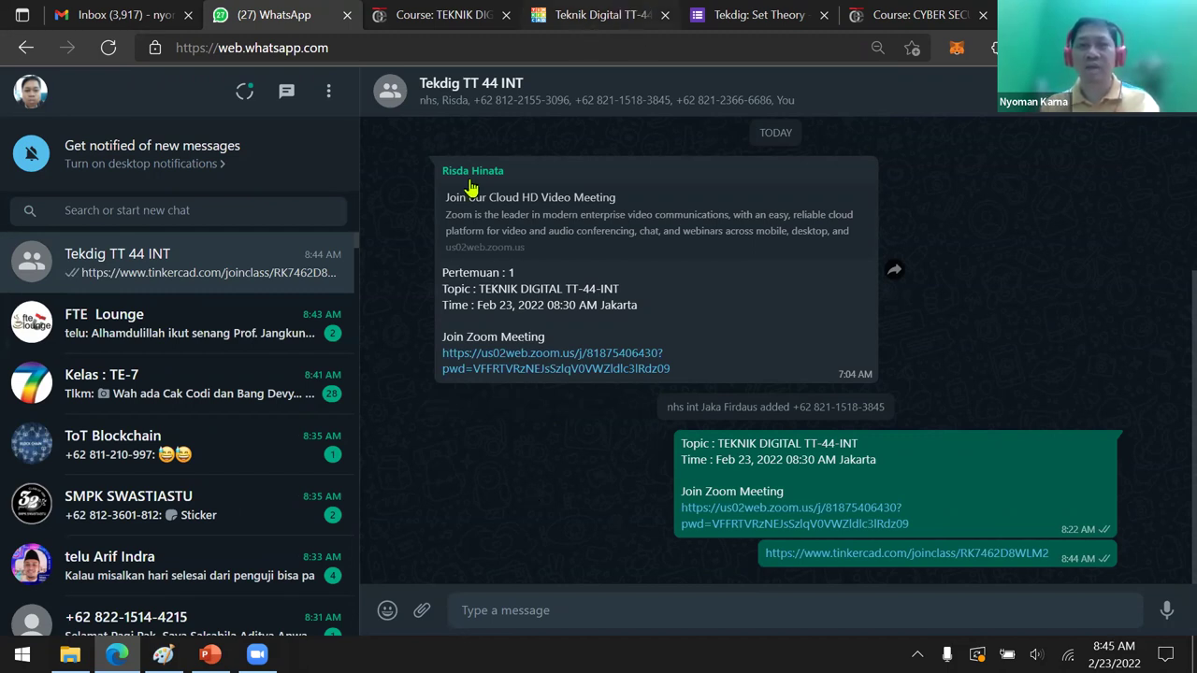
key("ctrl+4")
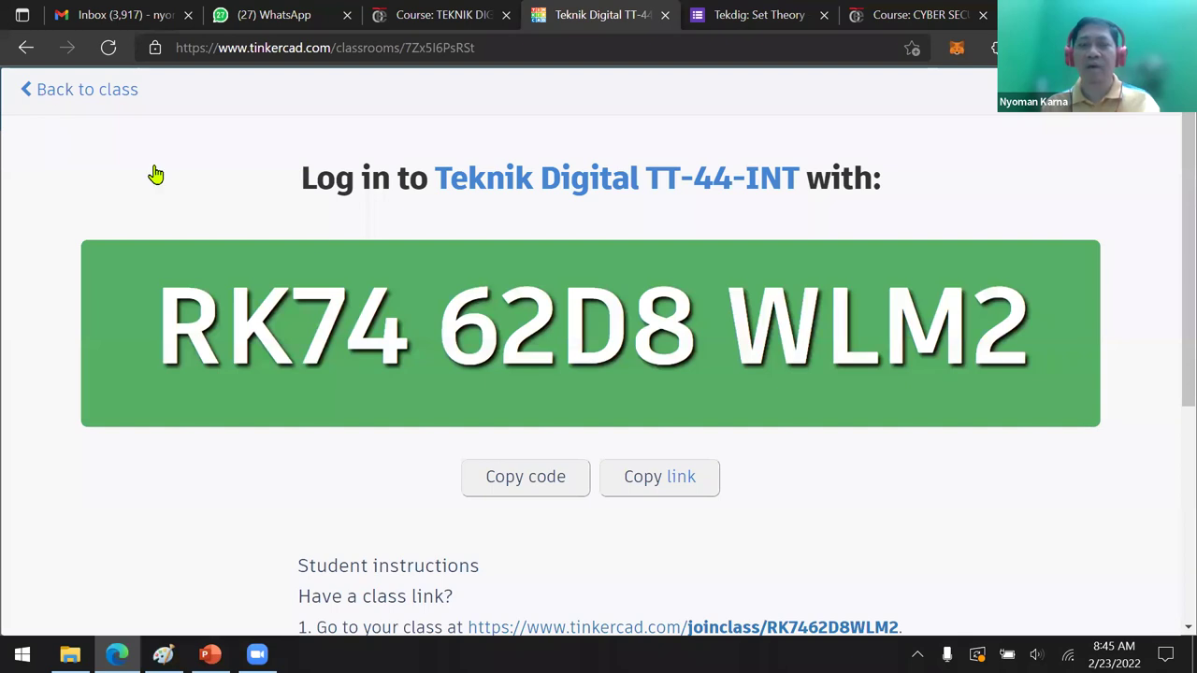
Return to the Teknik Digital TT-44-INT class page, then move on to the LMS course tab
left_click(505, 187)
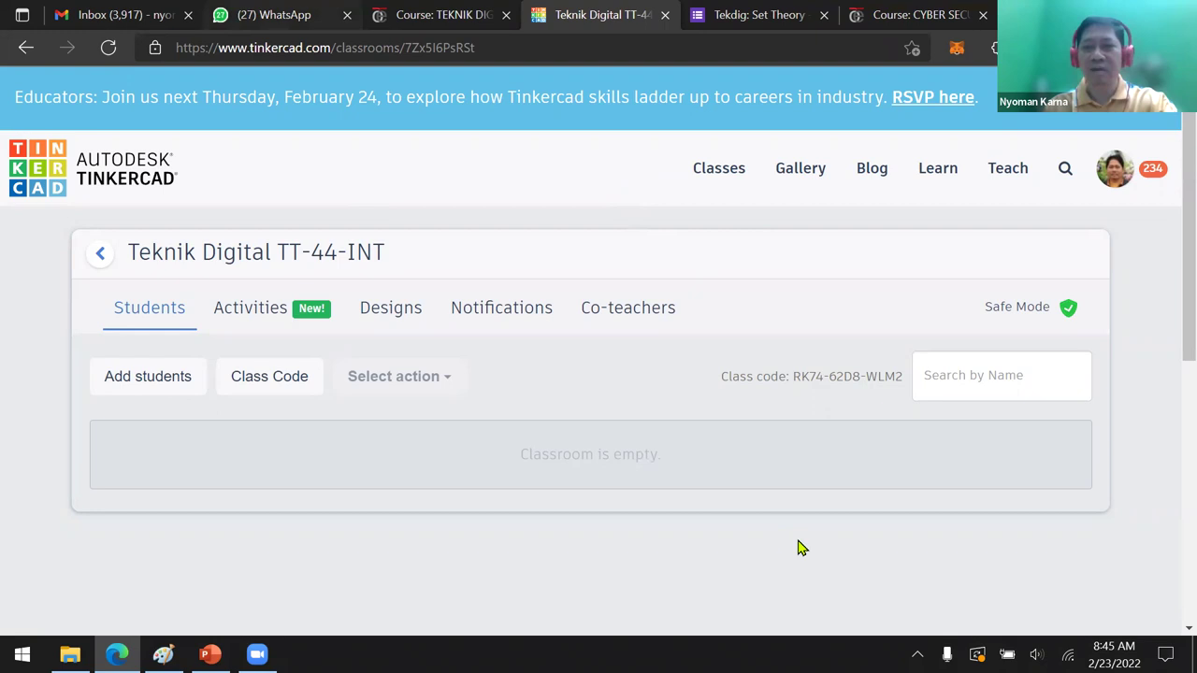
left_click(274, 15)
left_click(598, 14)
left_click(418, 10)
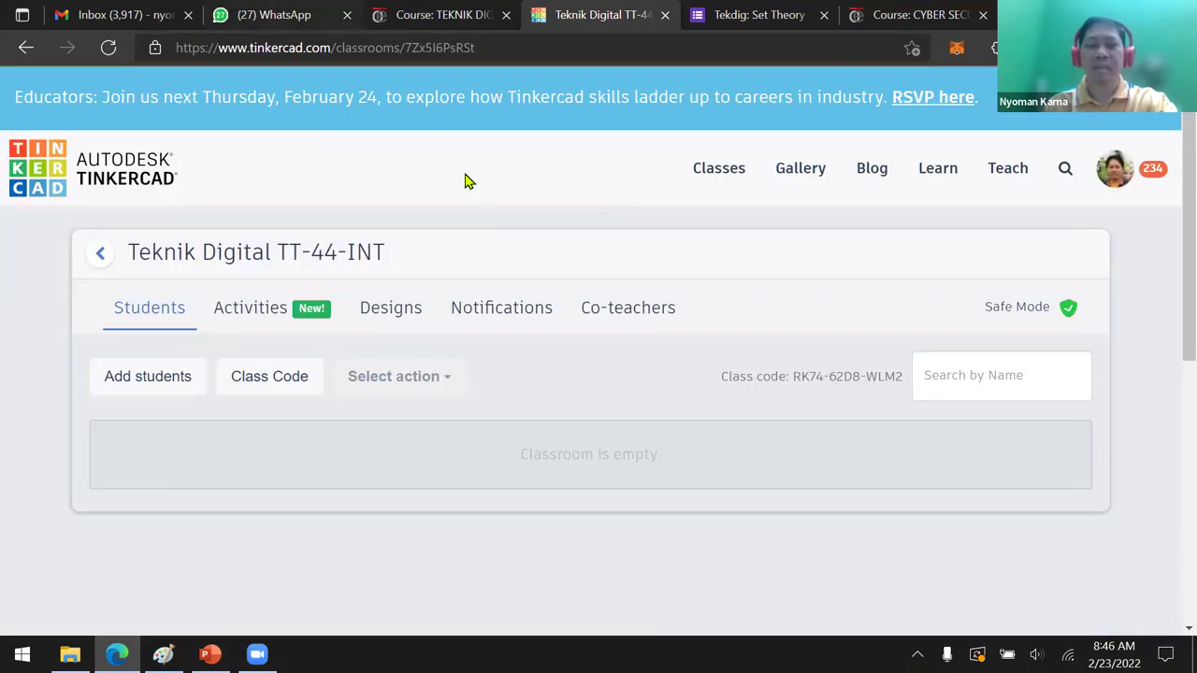
Open section 1's Set Theory and Venn Diagram slides in a new tab
scroll(541, 236, "up", 2)
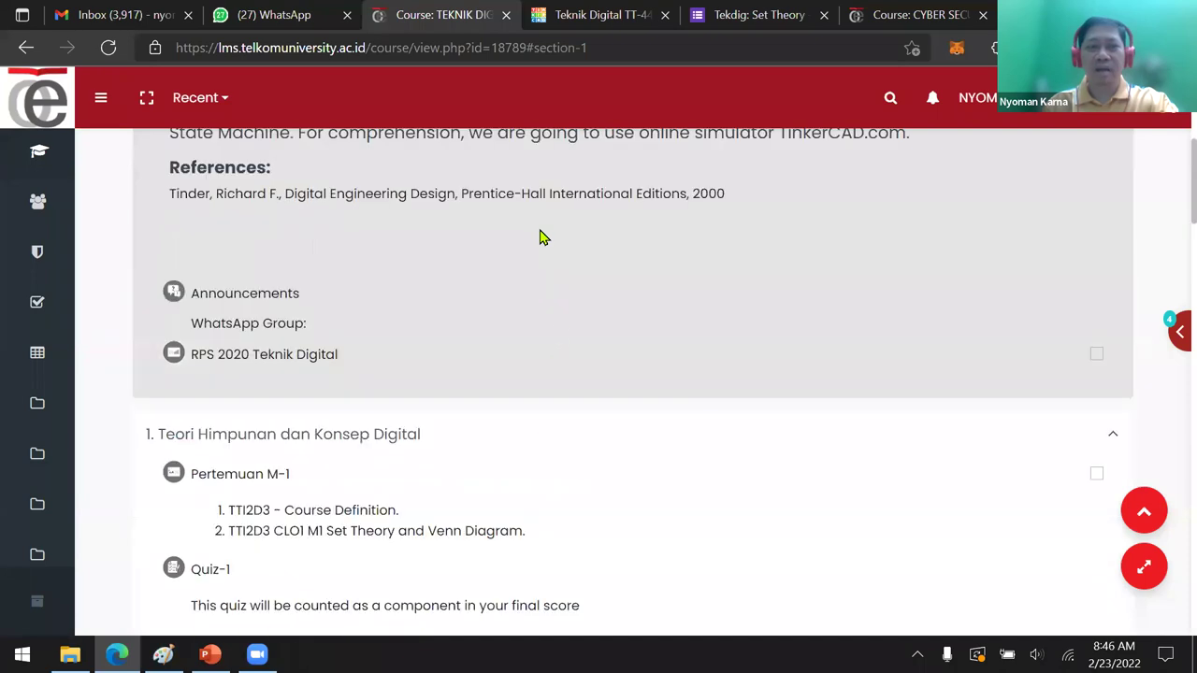
scroll(447, 409, "up", 3)
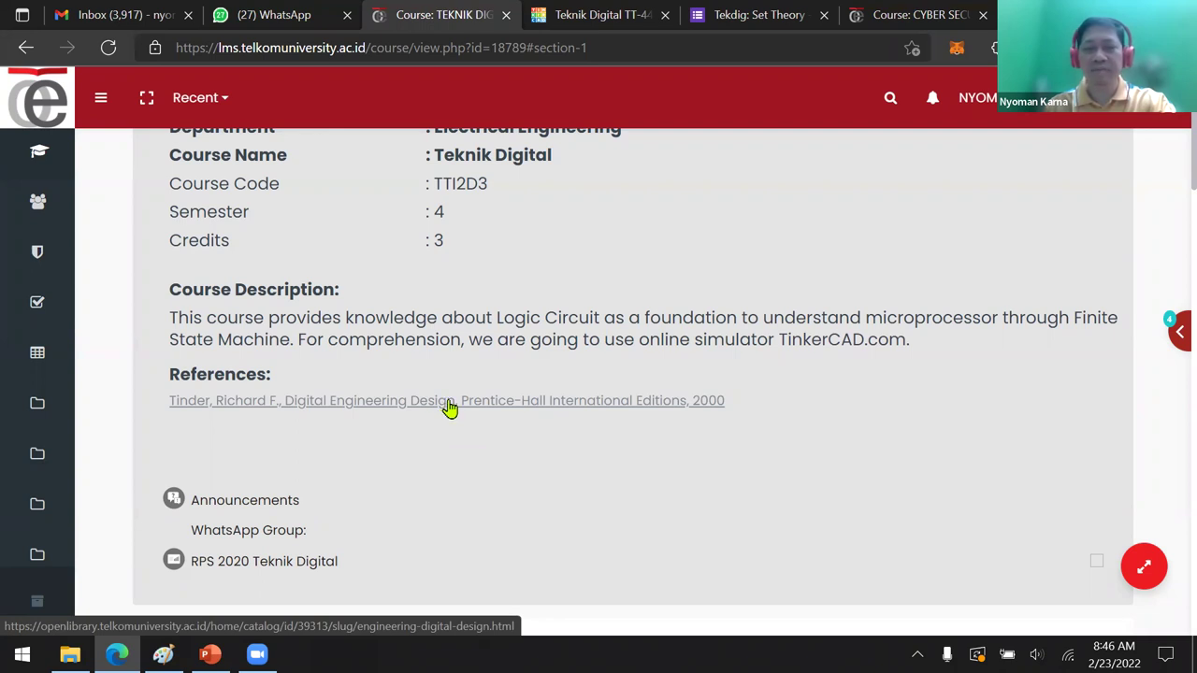
scroll(439, 374, "down", 4)
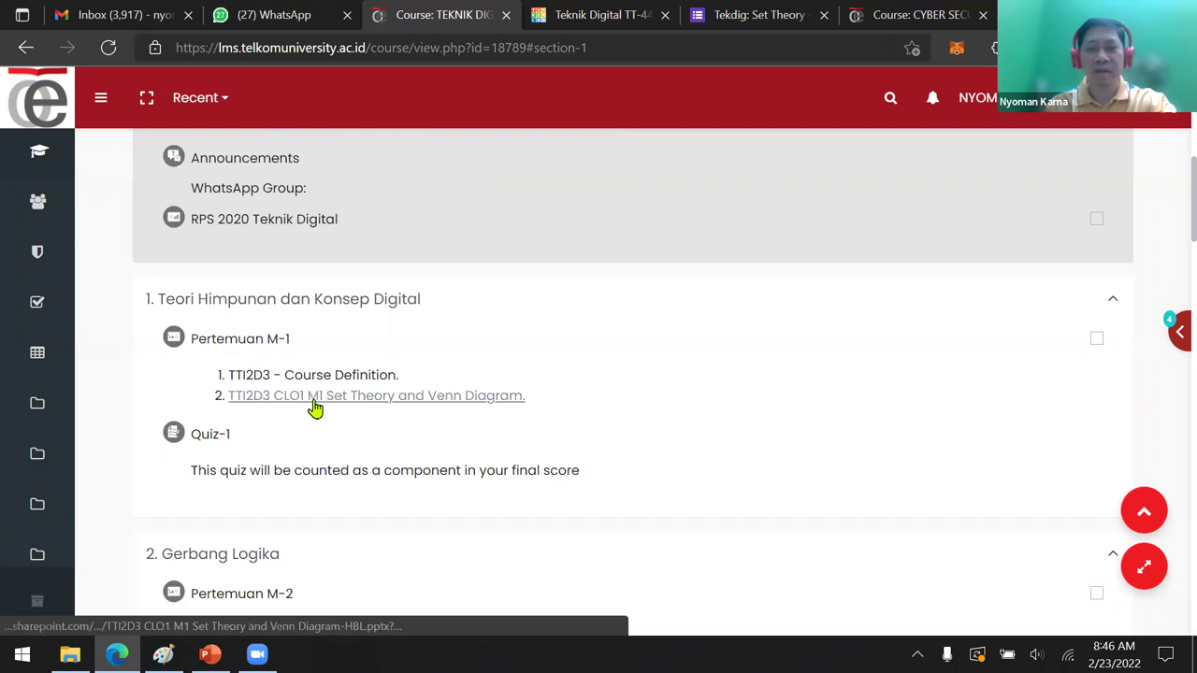
right_click(315, 407)
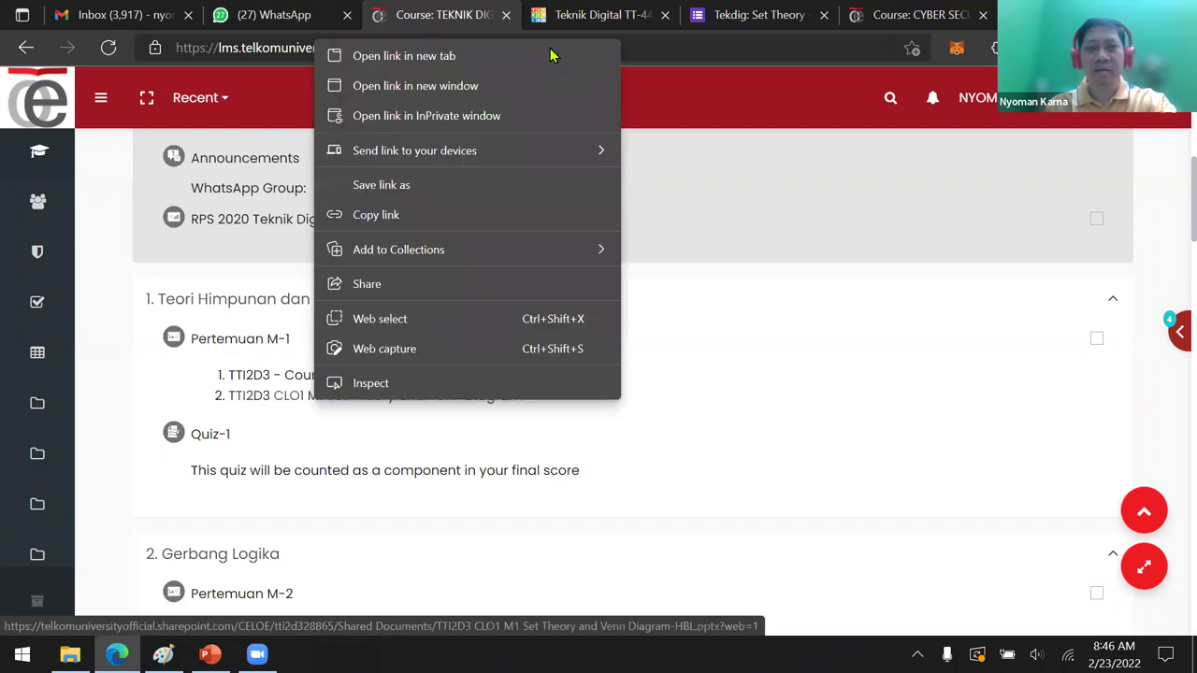
left_click(551, 56)
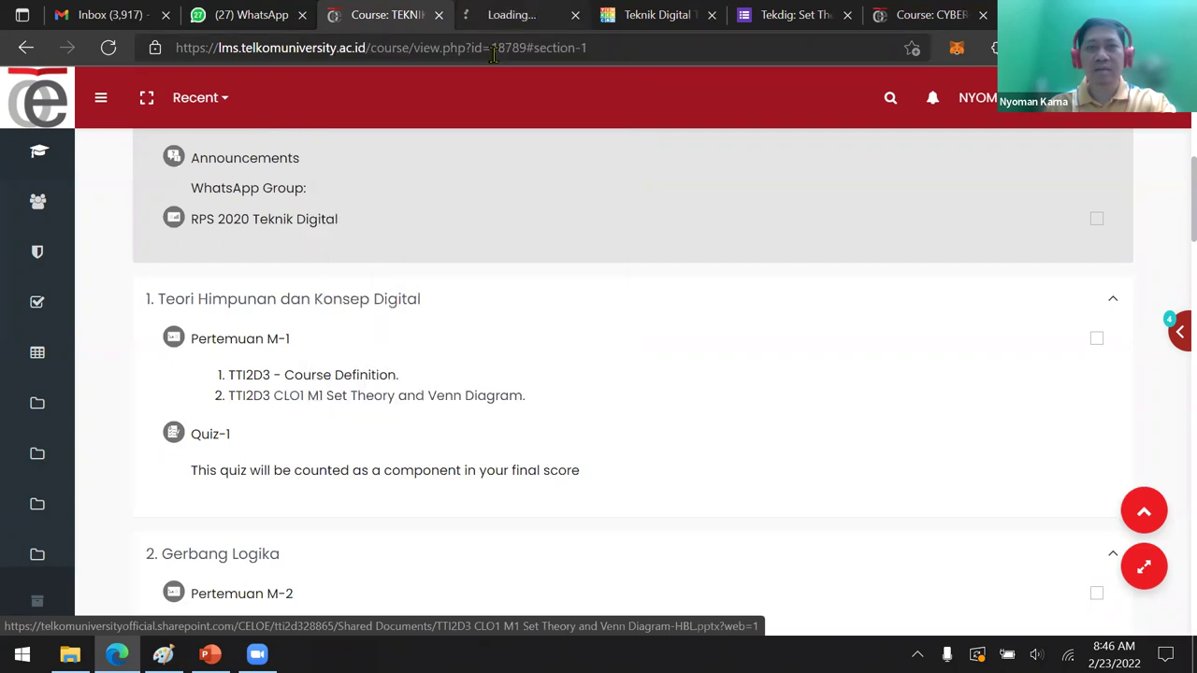
key("ctrl+Tab")
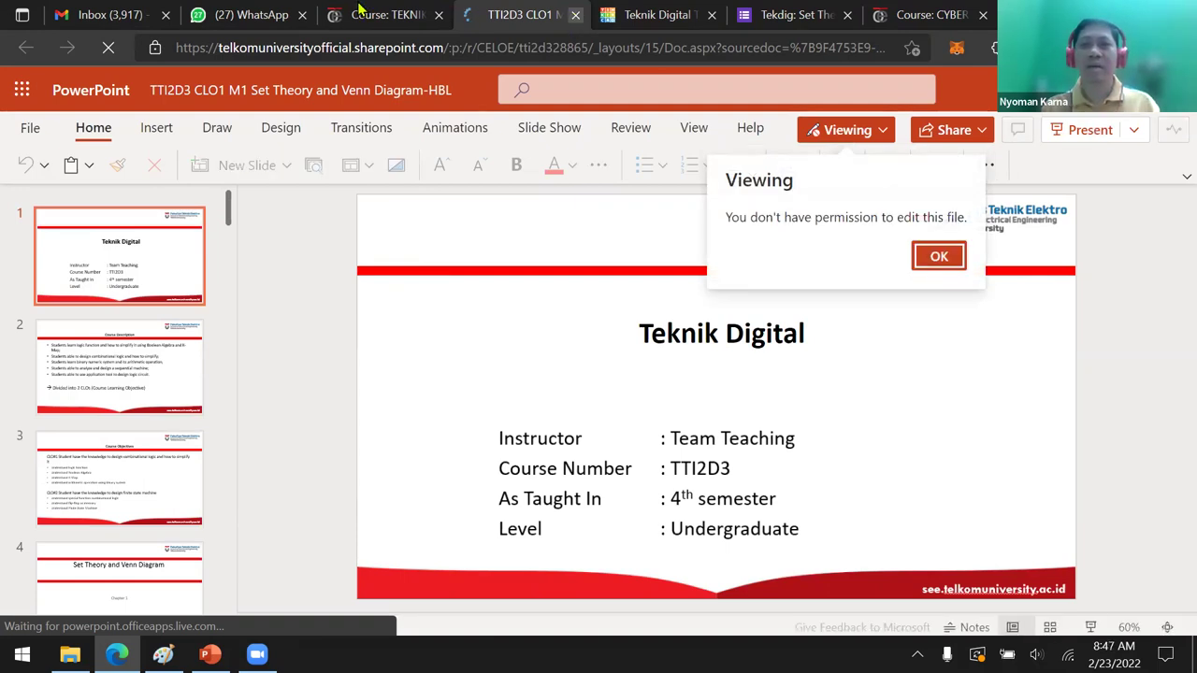
Close the online slides tab and move to the same deck in desktop PowerPoint
key("ctrl+w")
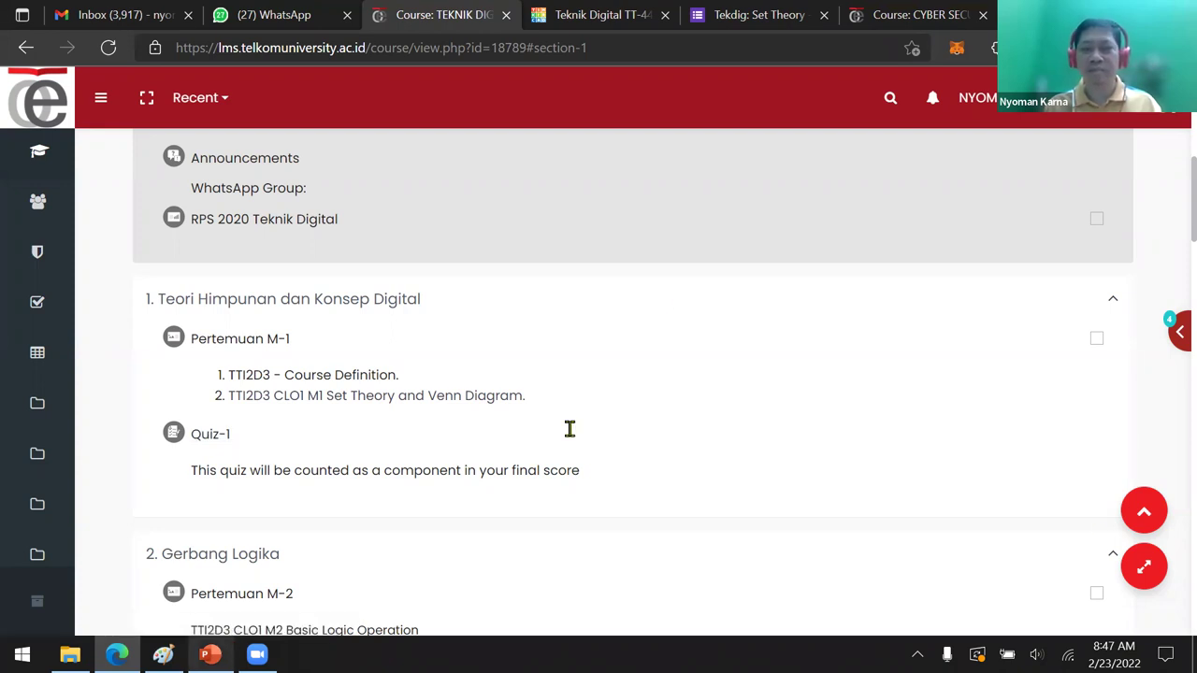
key("alt+Tab")
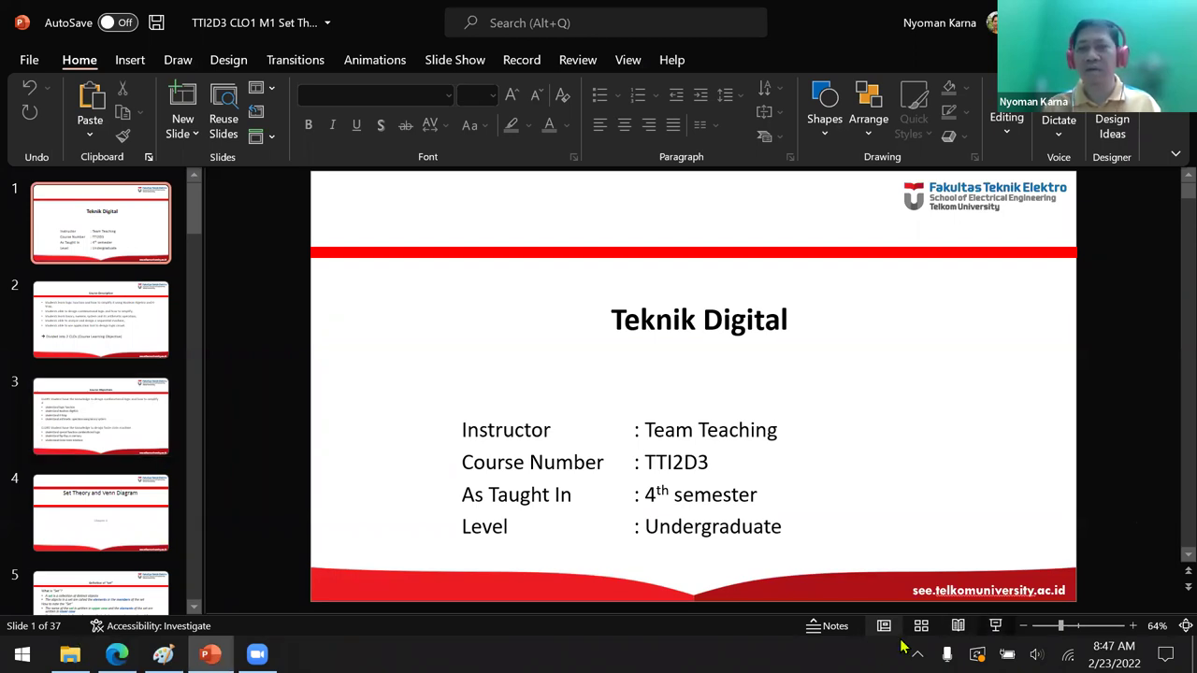
Start the slideshow with F5 and advance past Course Description to the Set Theory slide
key("F5")
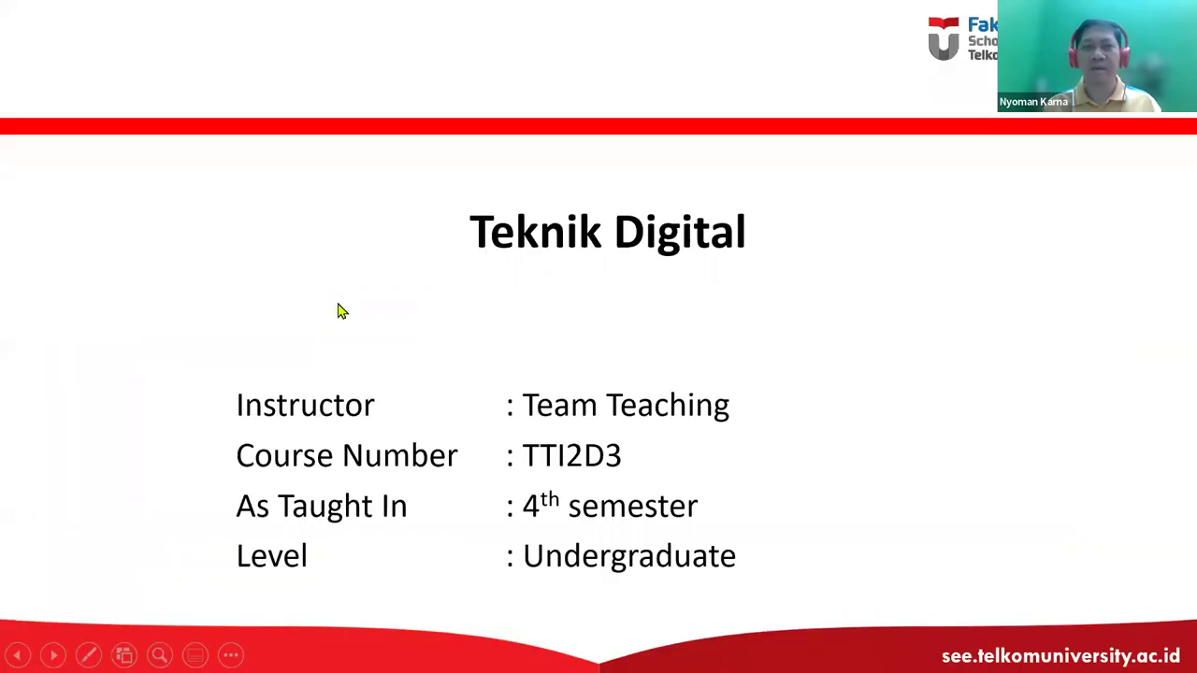
left_click(342, 311)
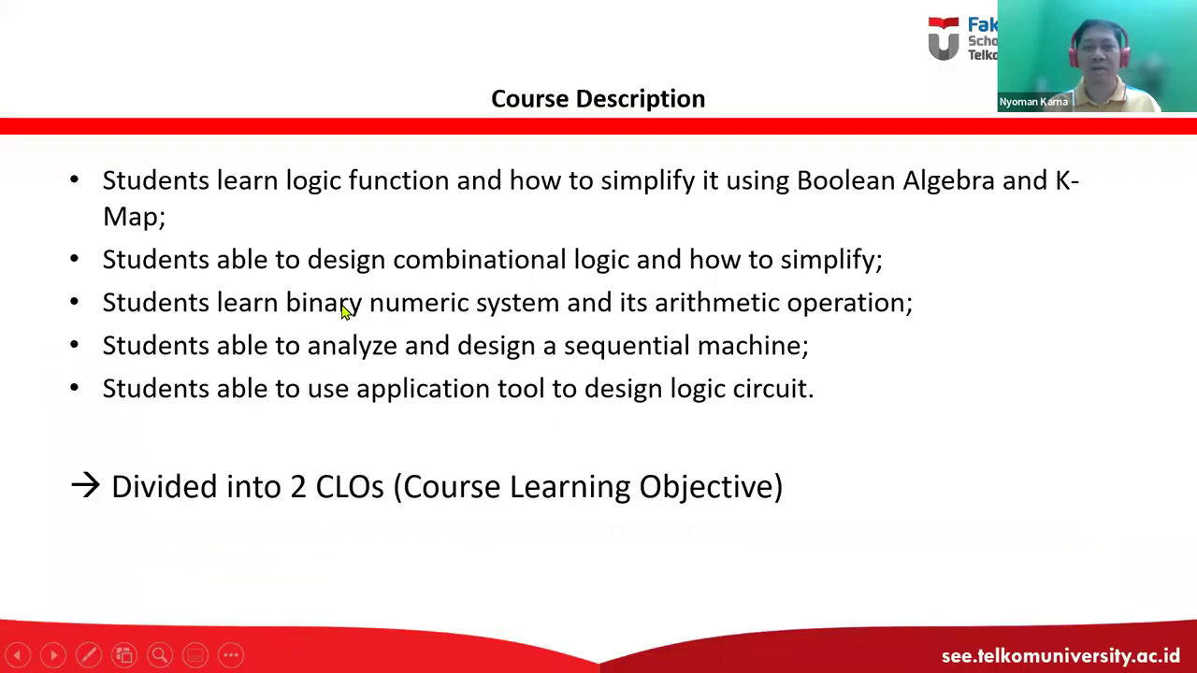
left_click(342, 311)
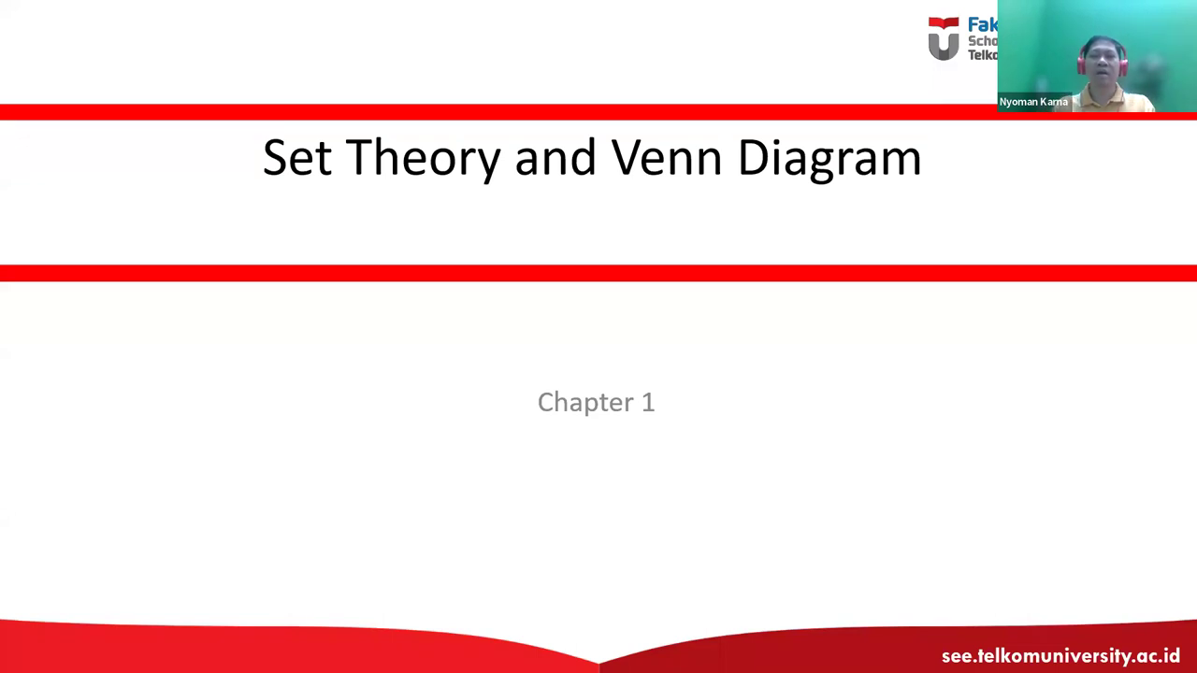